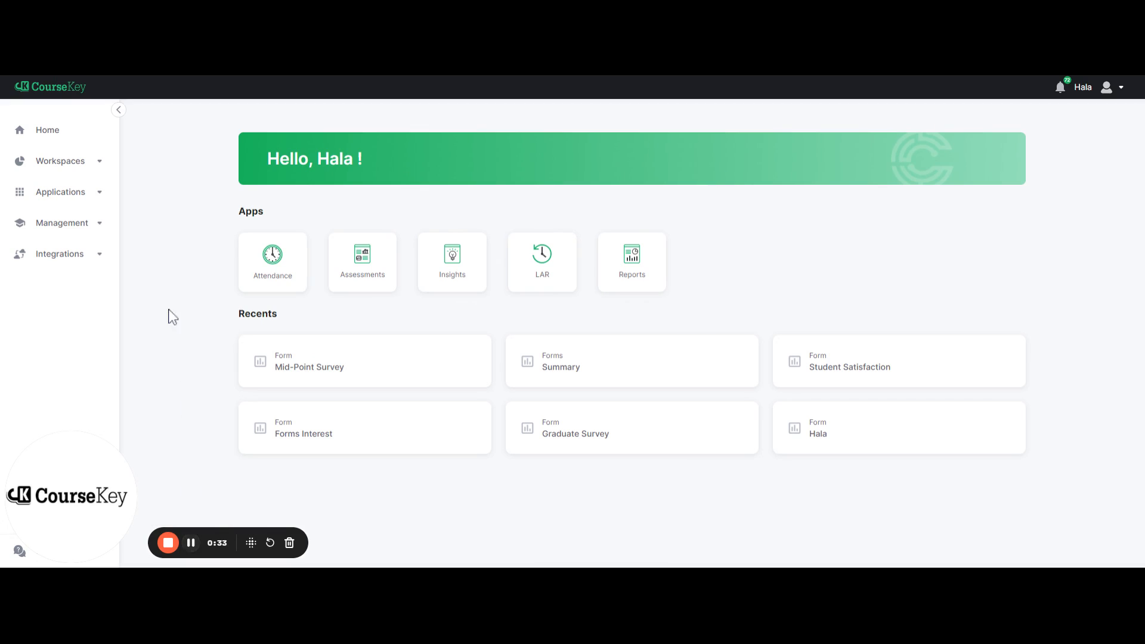
Open the Forms application and view the recipient type options for a new form.
click(91, 194)
click(78, 268)
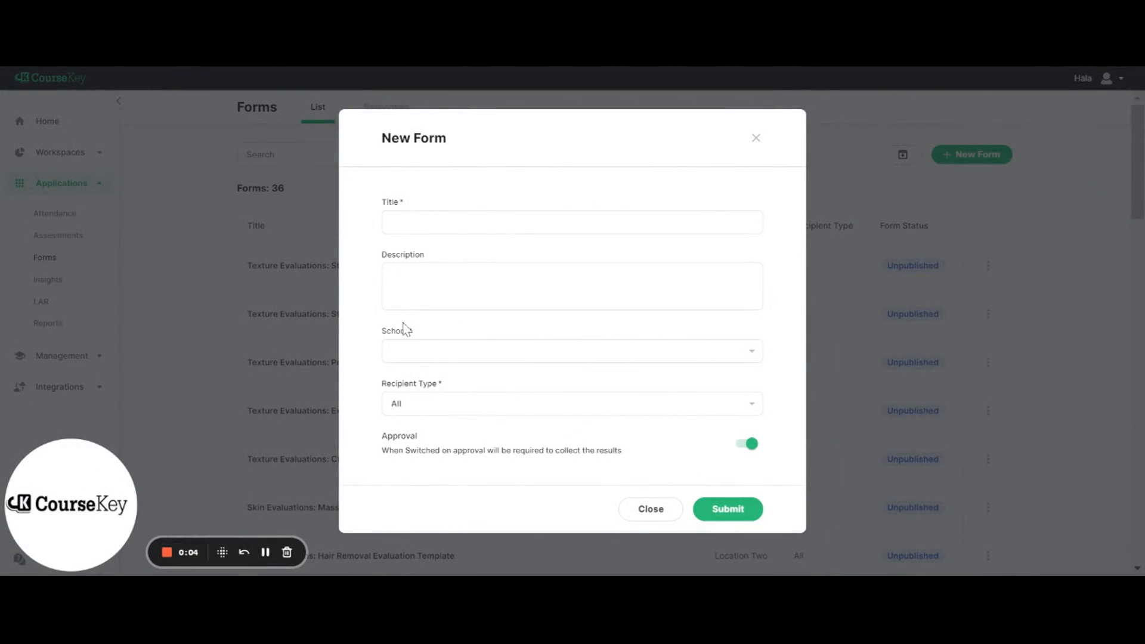
click(449, 400)
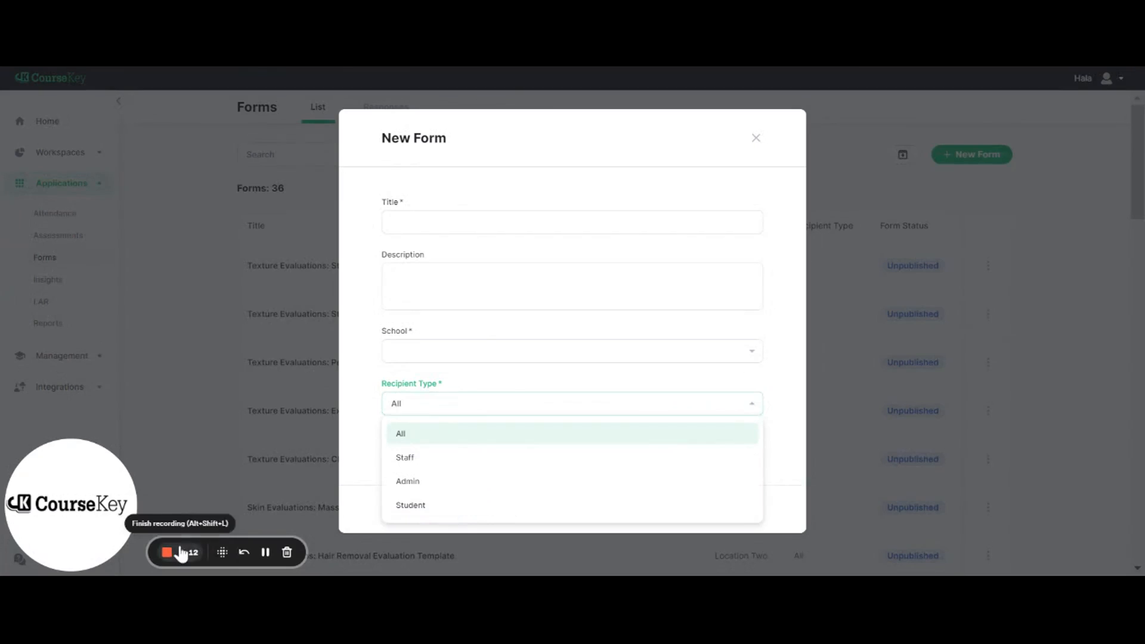
click(168, 551)
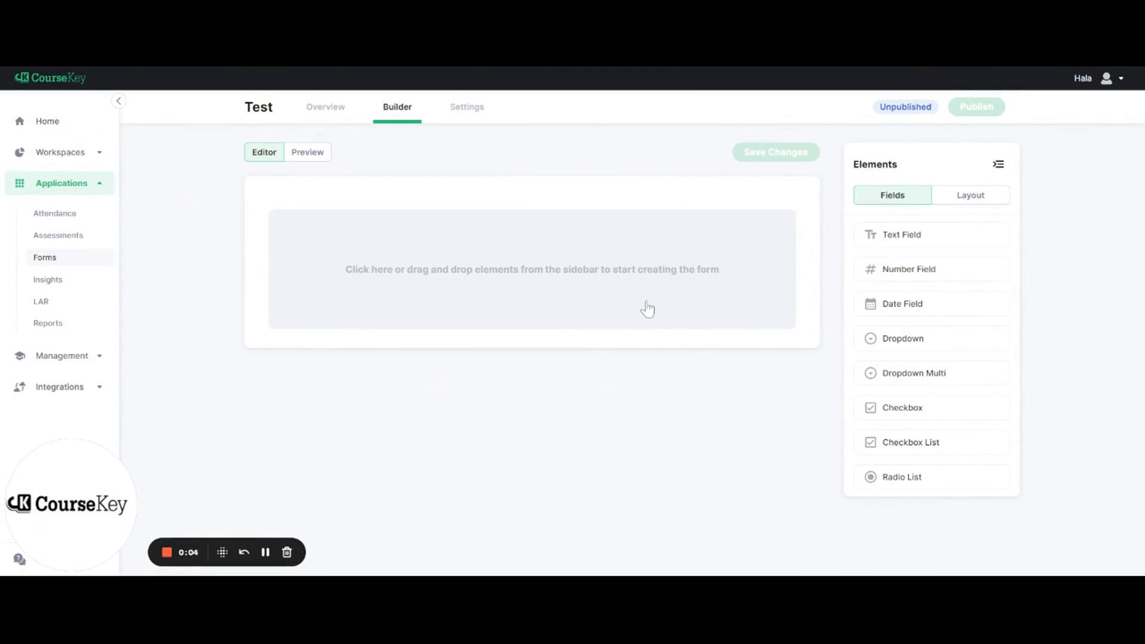
Add a text field and a date field to the Test form, with a title above them and an image block below.
drag(874, 233, 422, 234)
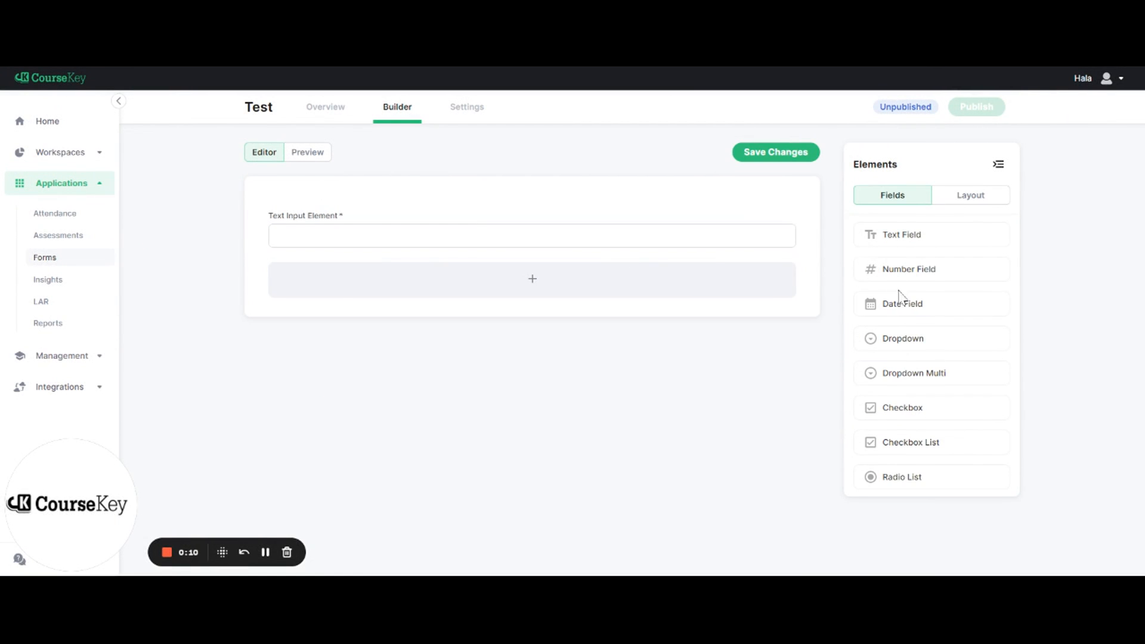
drag(898, 304, 503, 281)
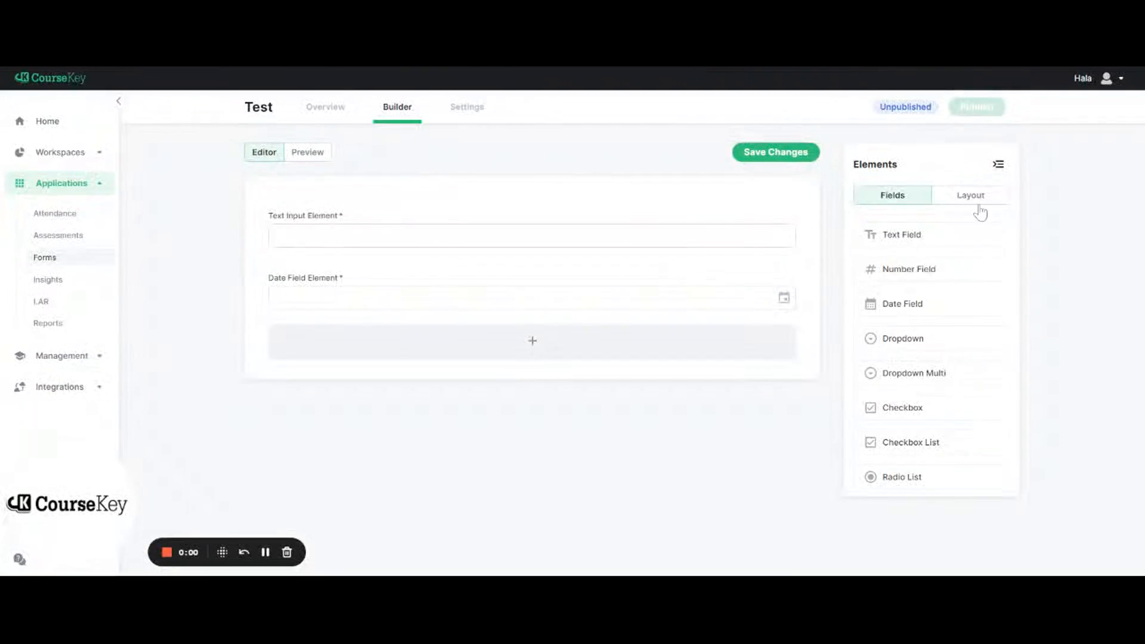
click(973, 197)
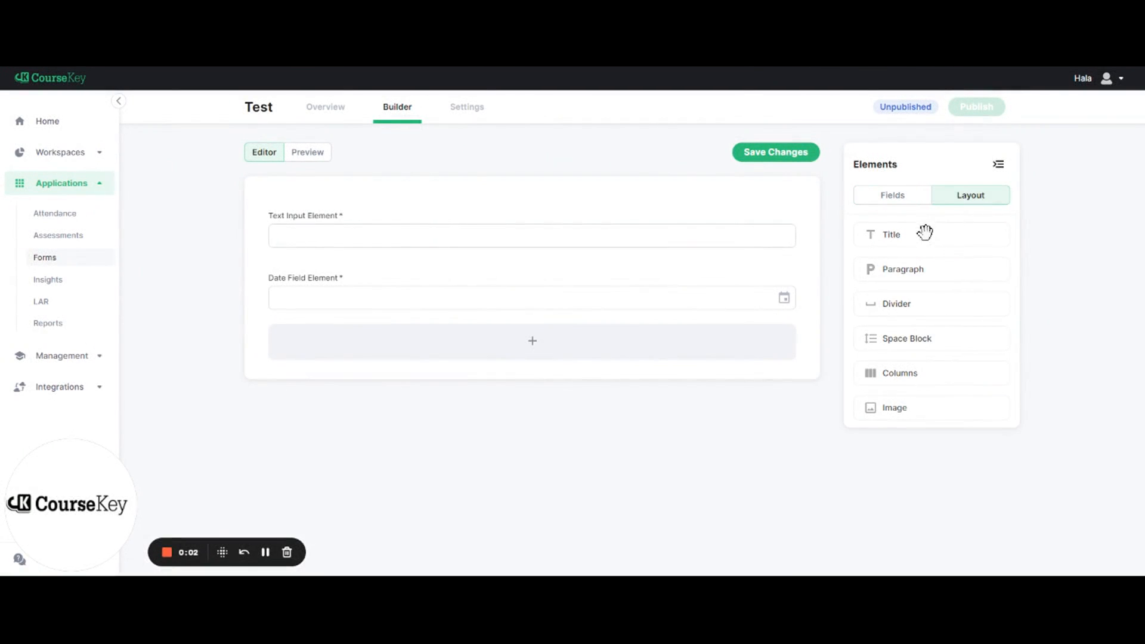
drag(917, 238, 506, 205)
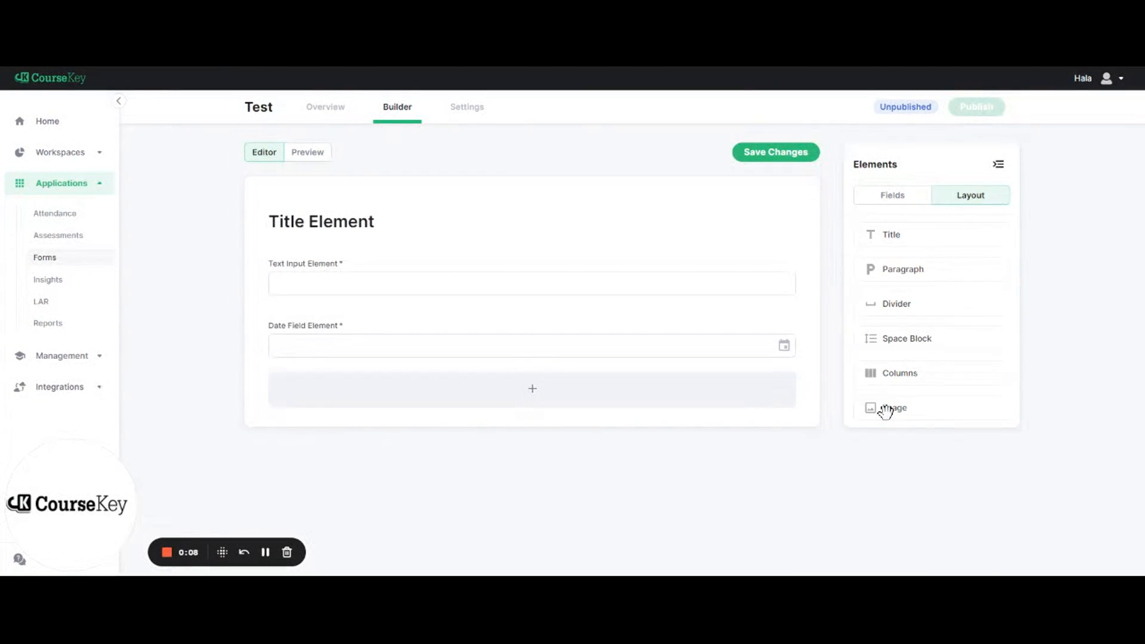
drag(885, 409, 540, 387)
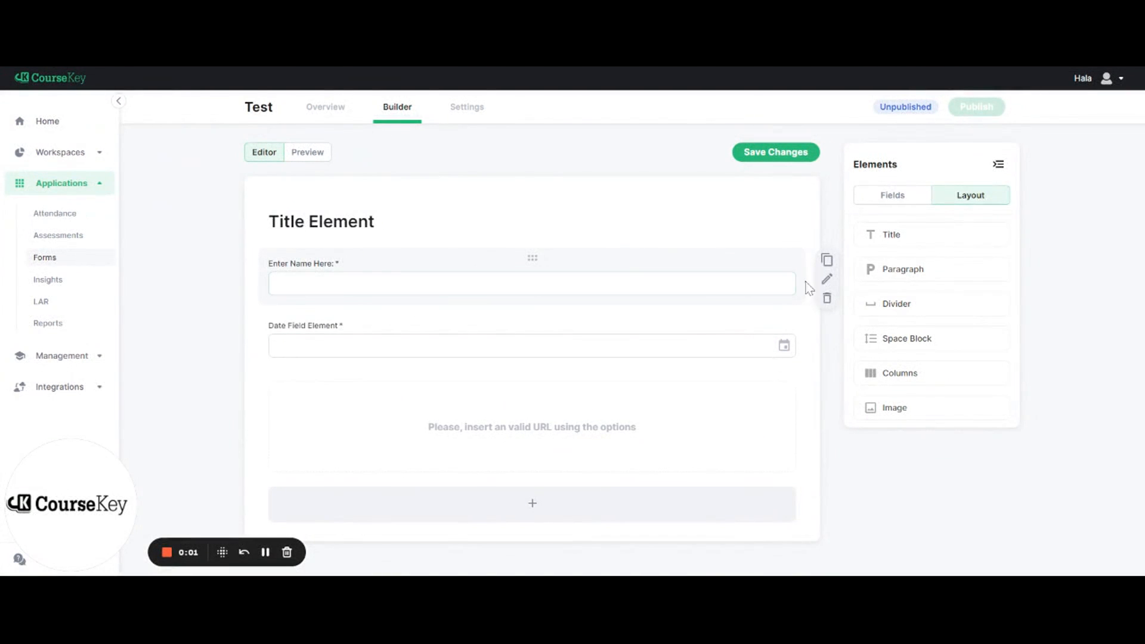
Label the form's text field "Enter Name Here:" as a required single-line field and save the form changes.
click(826, 283)
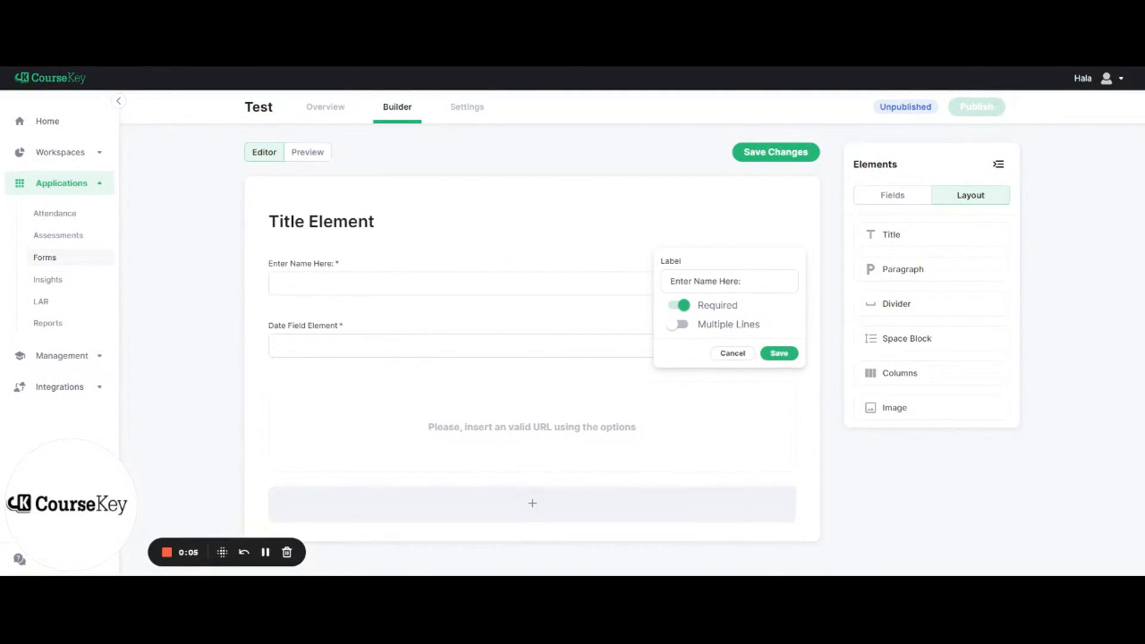
click(778, 353)
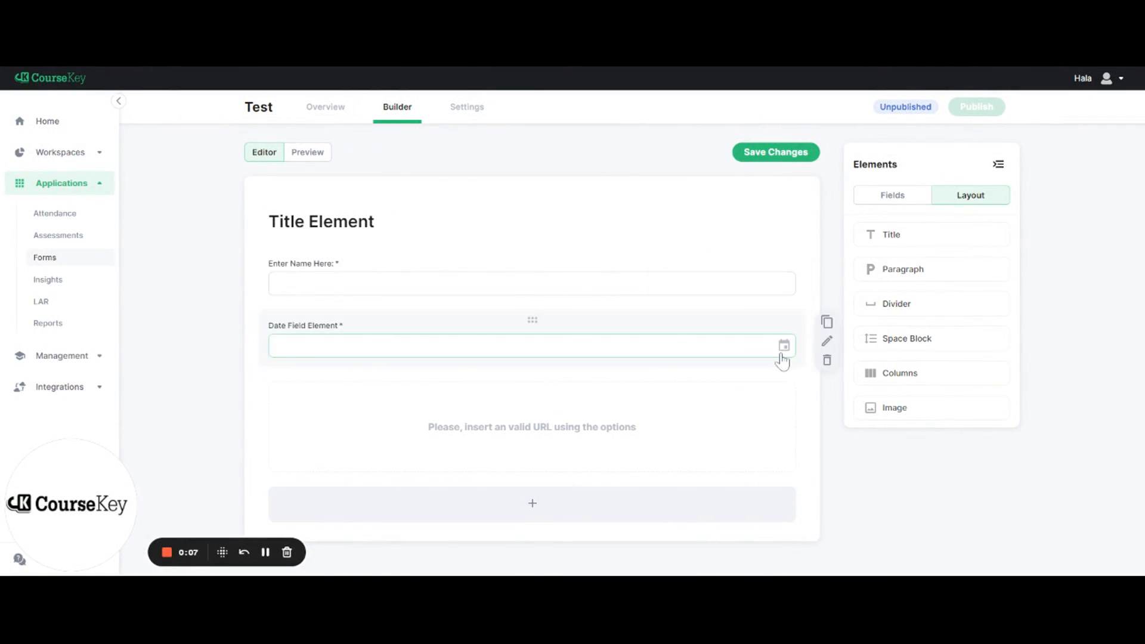
click(761, 157)
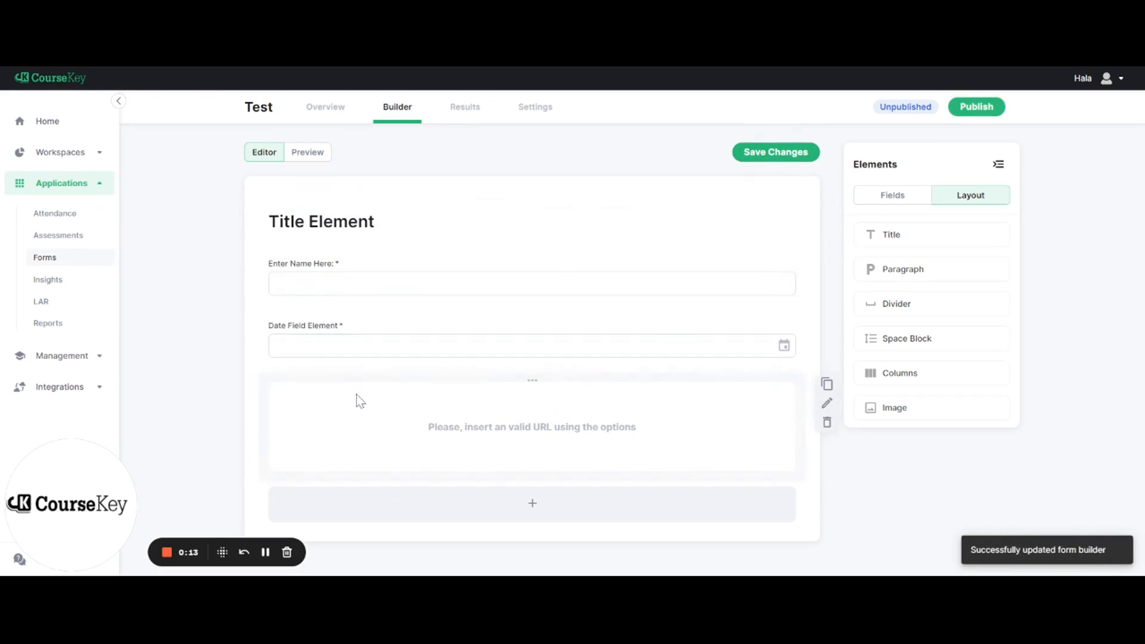
click(178, 555)
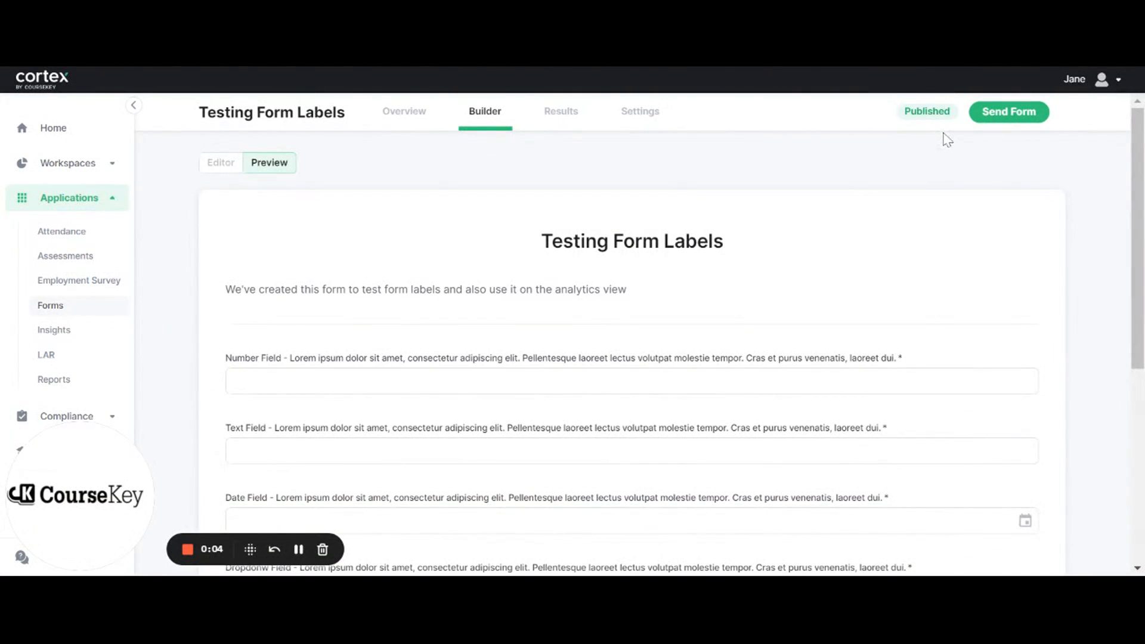
Open the sending options of the published form and highlight its shareable link.
click(1014, 113)
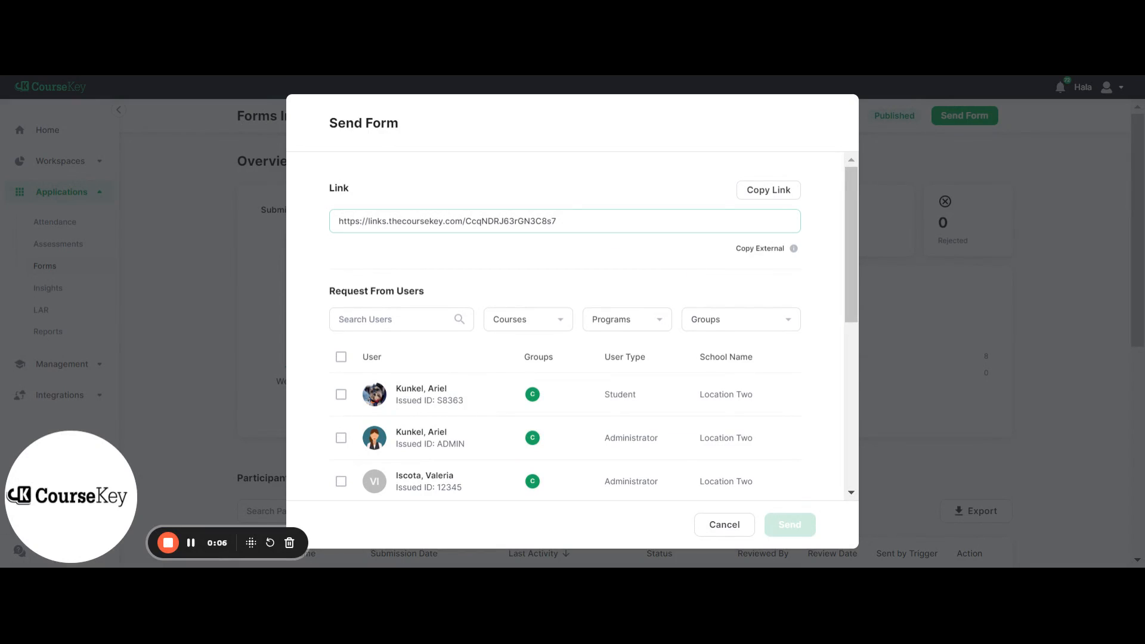
drag(557, 221, 325, 225)
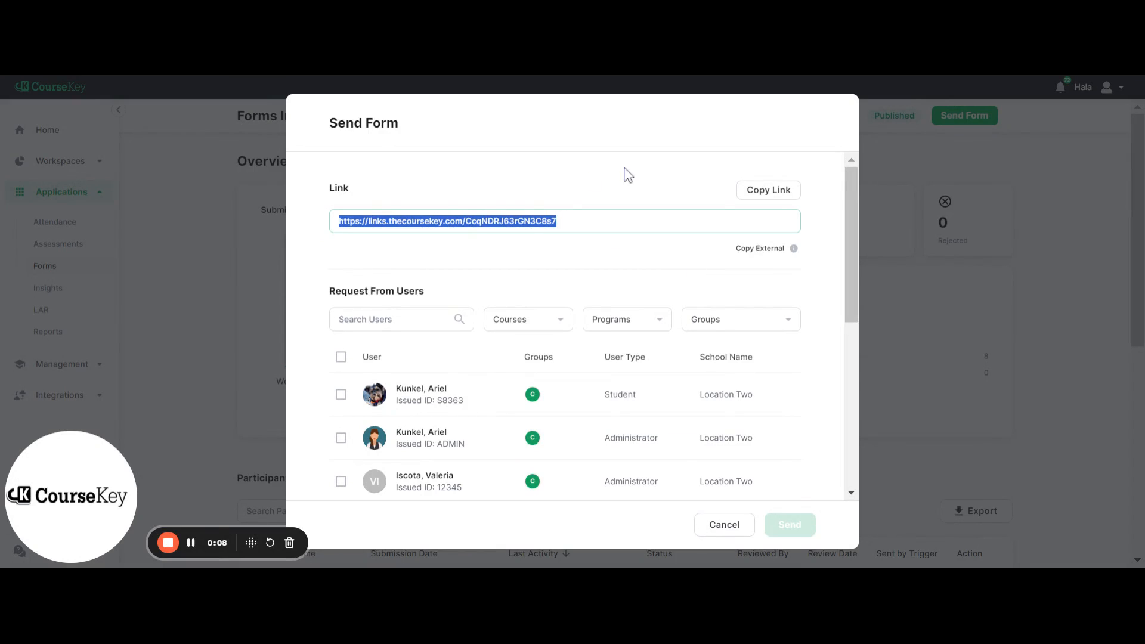
click(628, 174)
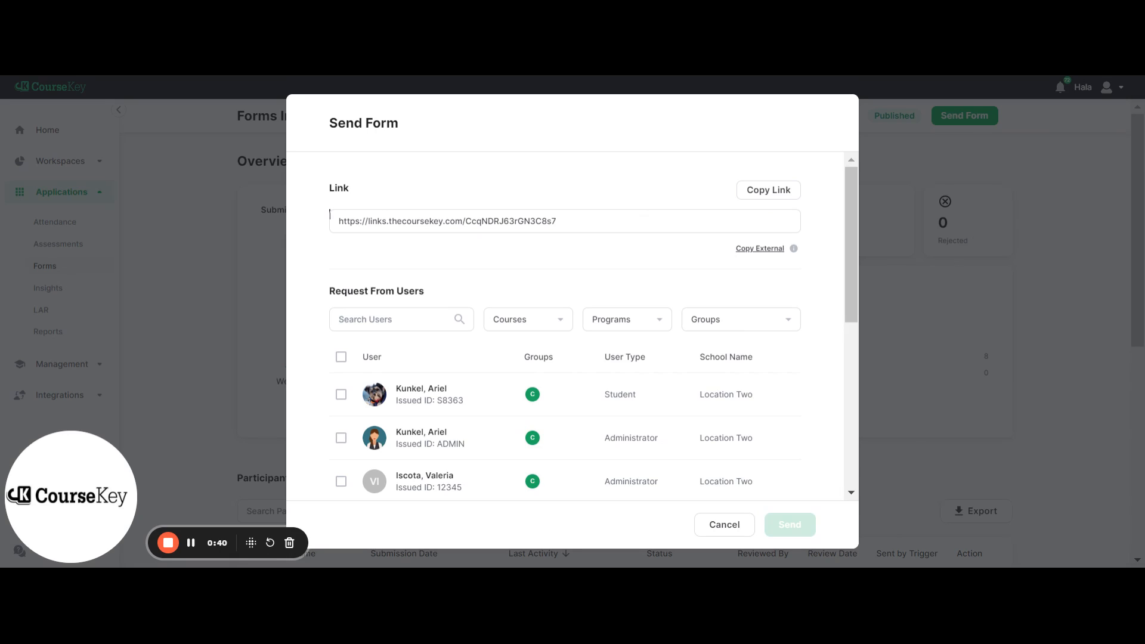
Select the first listed student as a recipient of the form and clear that selection again.
drag(848, 243, 864, 290)
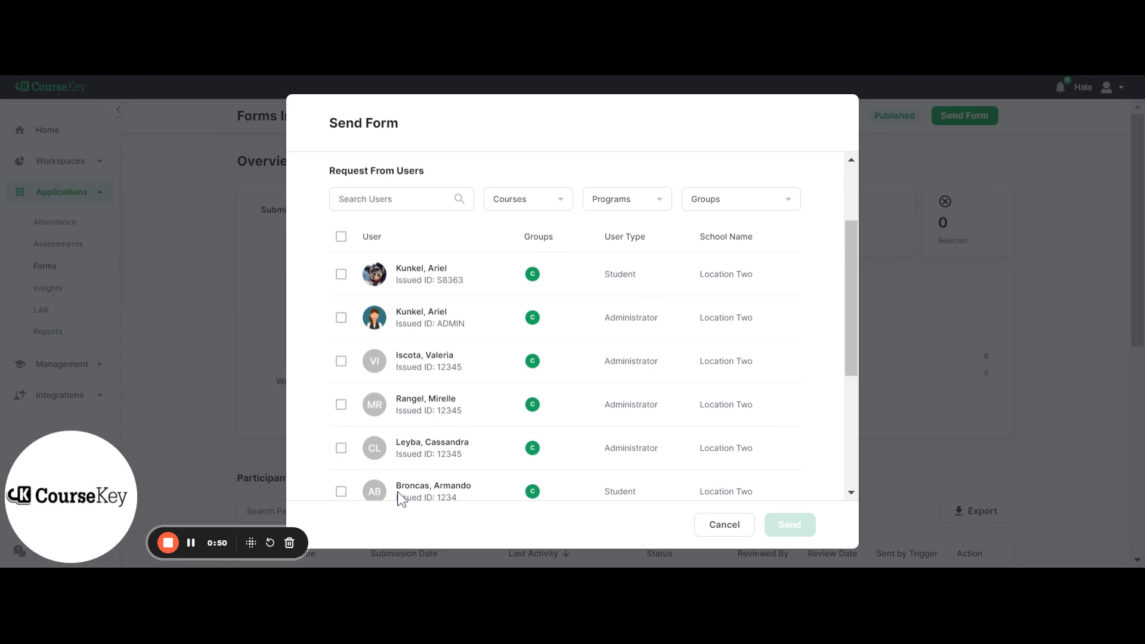
click(343, 275)
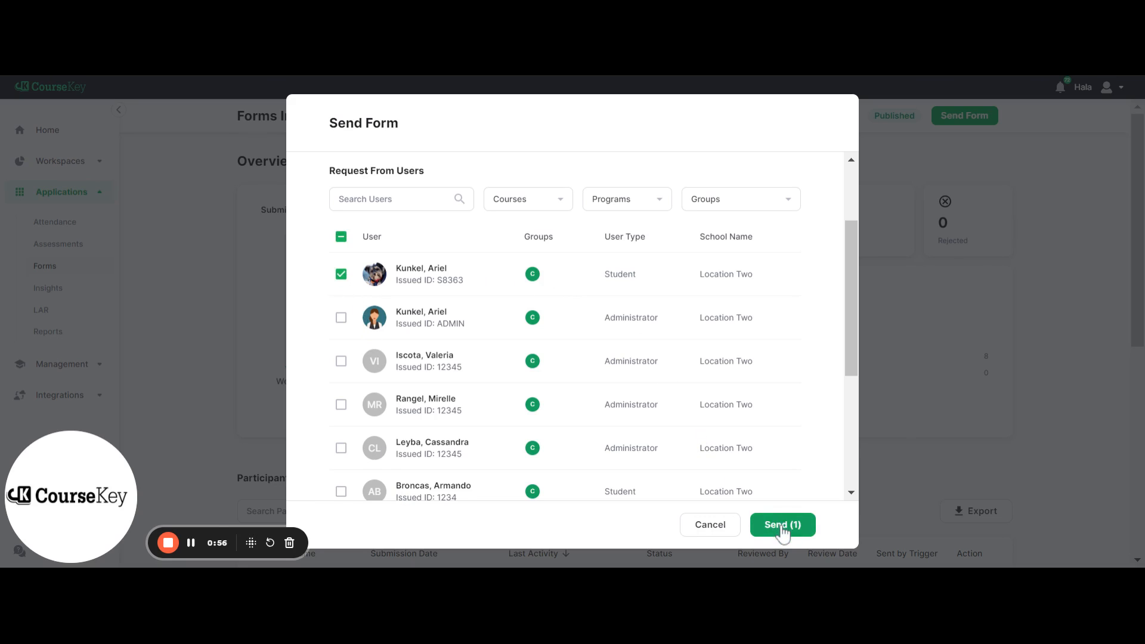
click(342, 275)
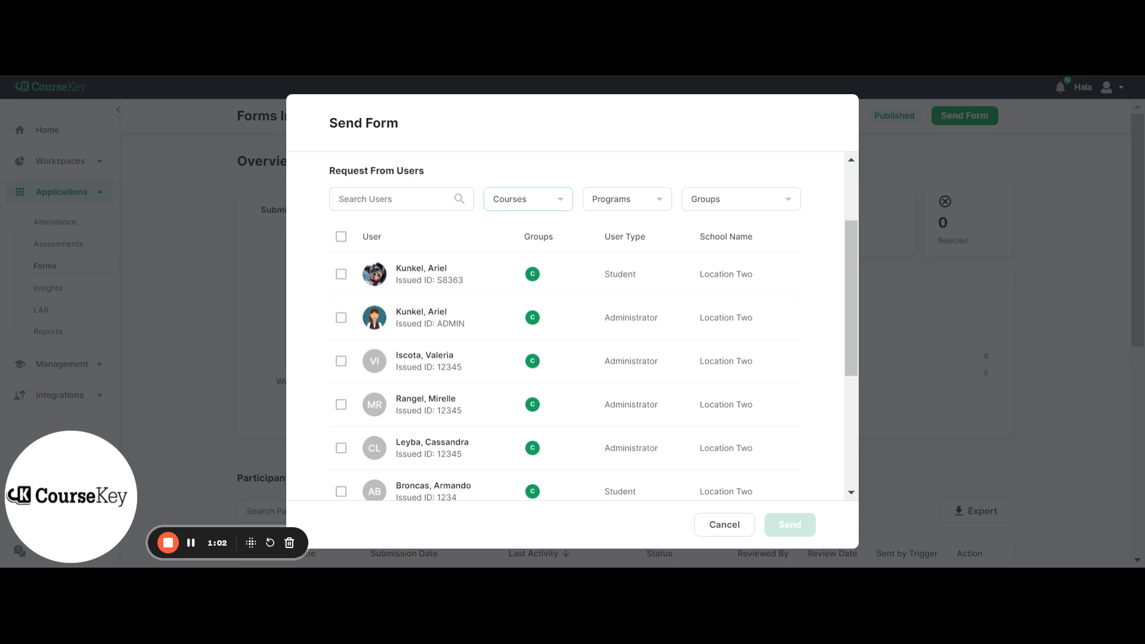
Review the course, program and group filters for recipients, and select all listed users.
click(561, 206)
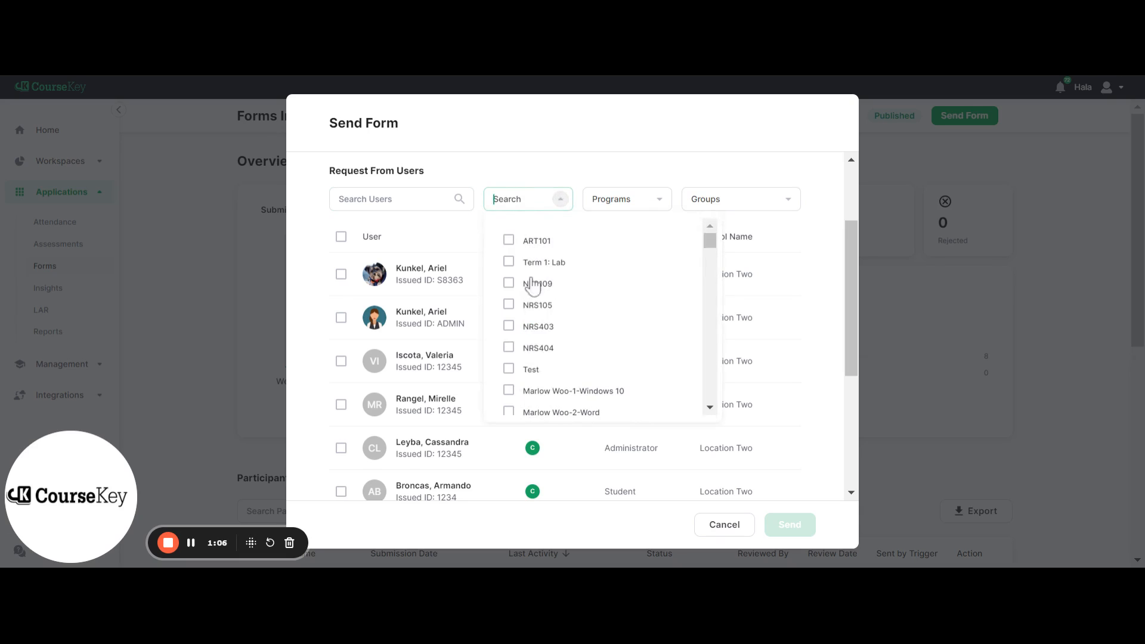
click(617, 190)
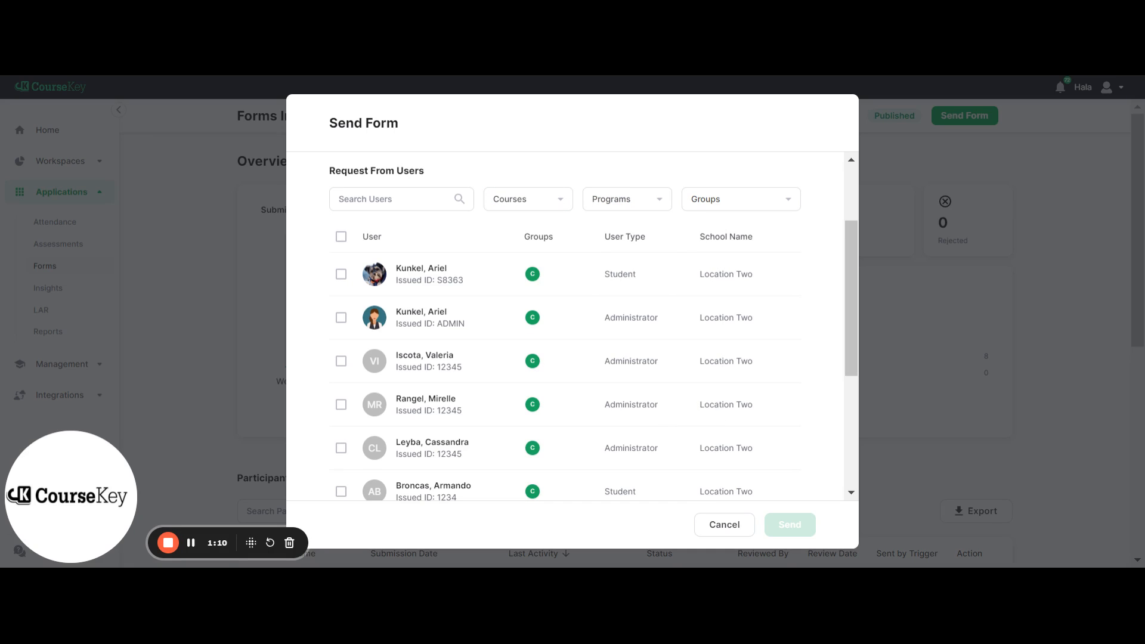
click(663, 207)
click(714, 183)
click(788, 203)
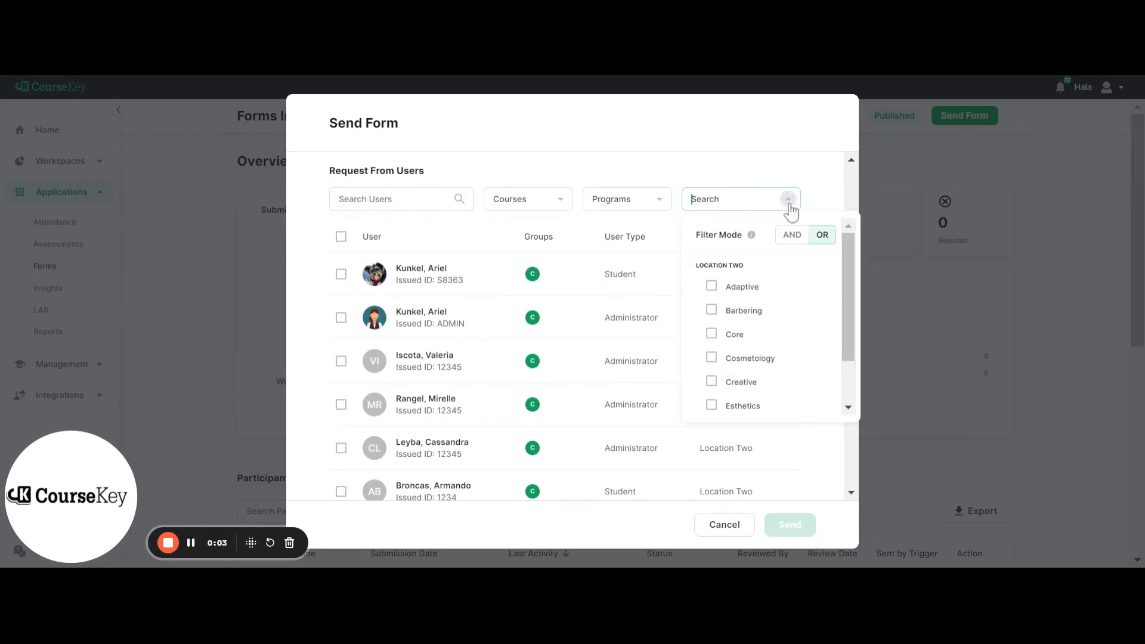
click(821, 191)
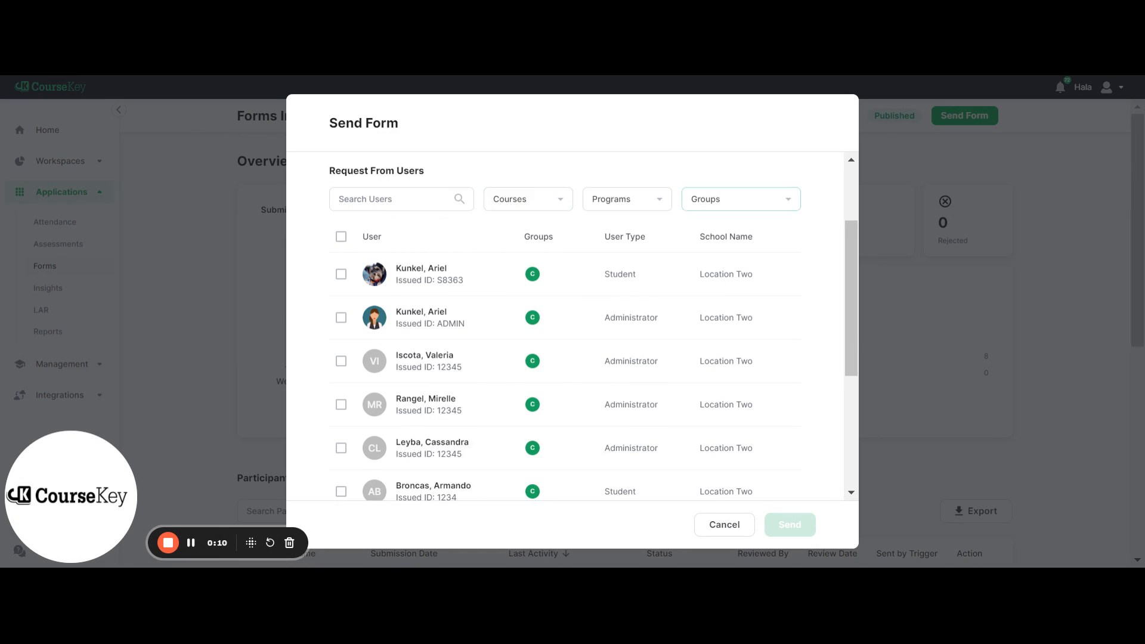
click(341, 237)
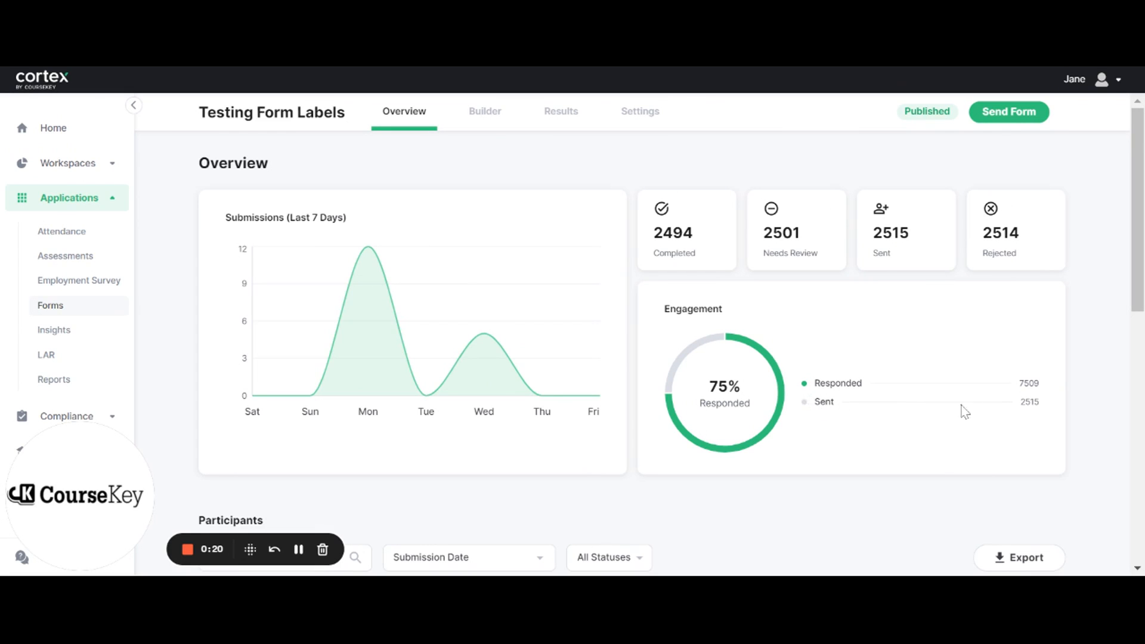
Examine the participants' submission statuses and read through the rejected submission from 3/29/23 12:40 pm.
click(215, 547)
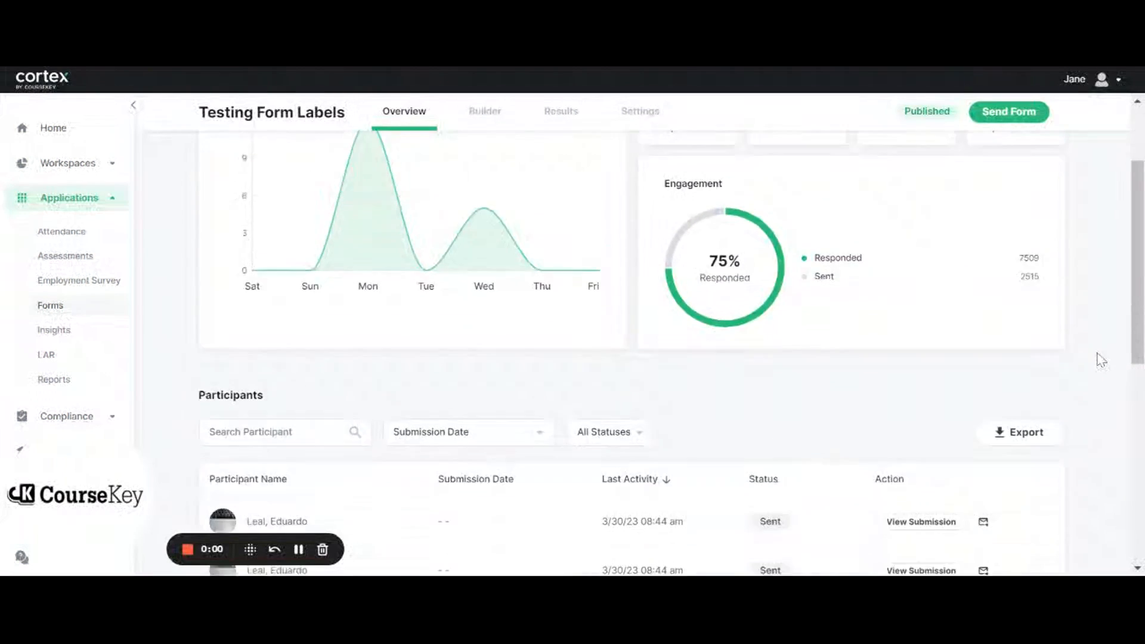
scroll(1100, 361, down, 4)
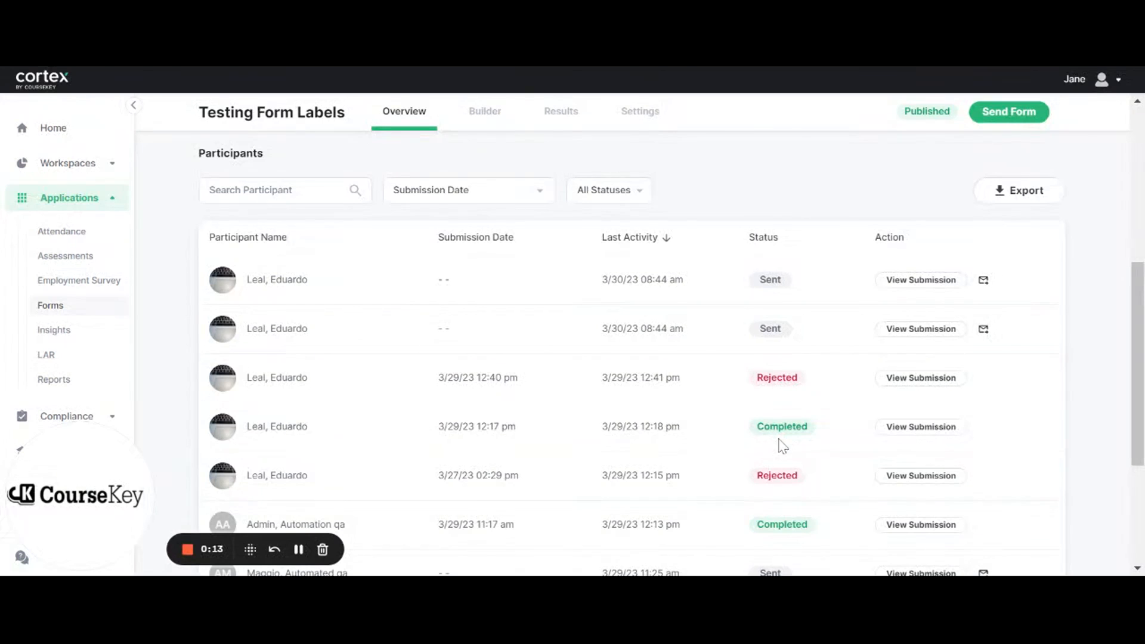
click(921, 388)
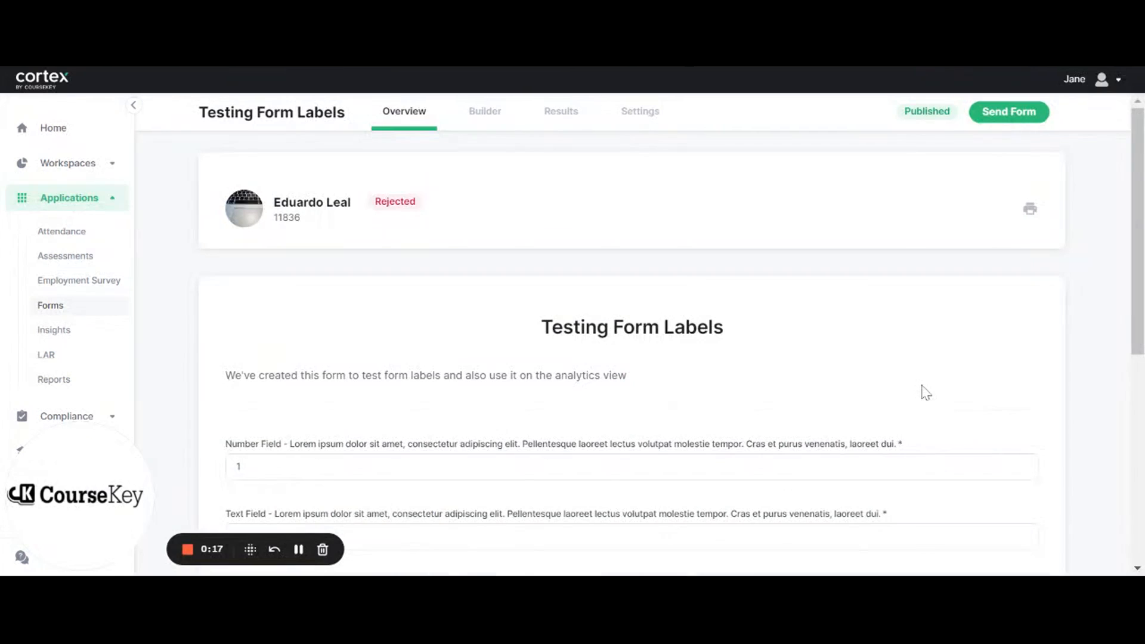
scroll(469, 332, down, 2)
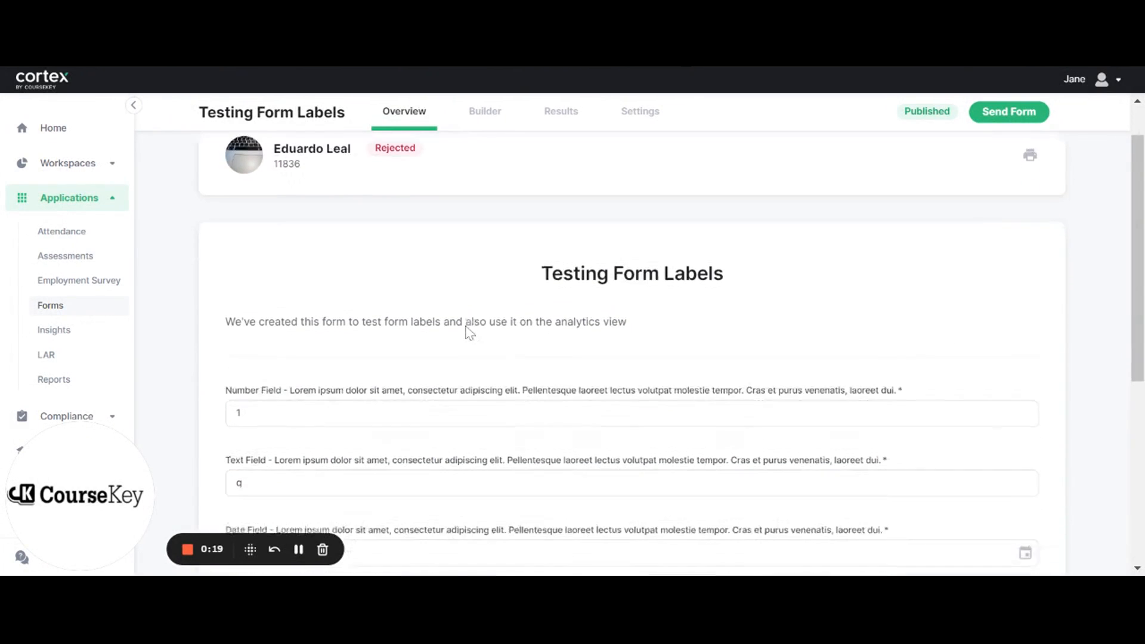
scroll(468, 332, down, 5)
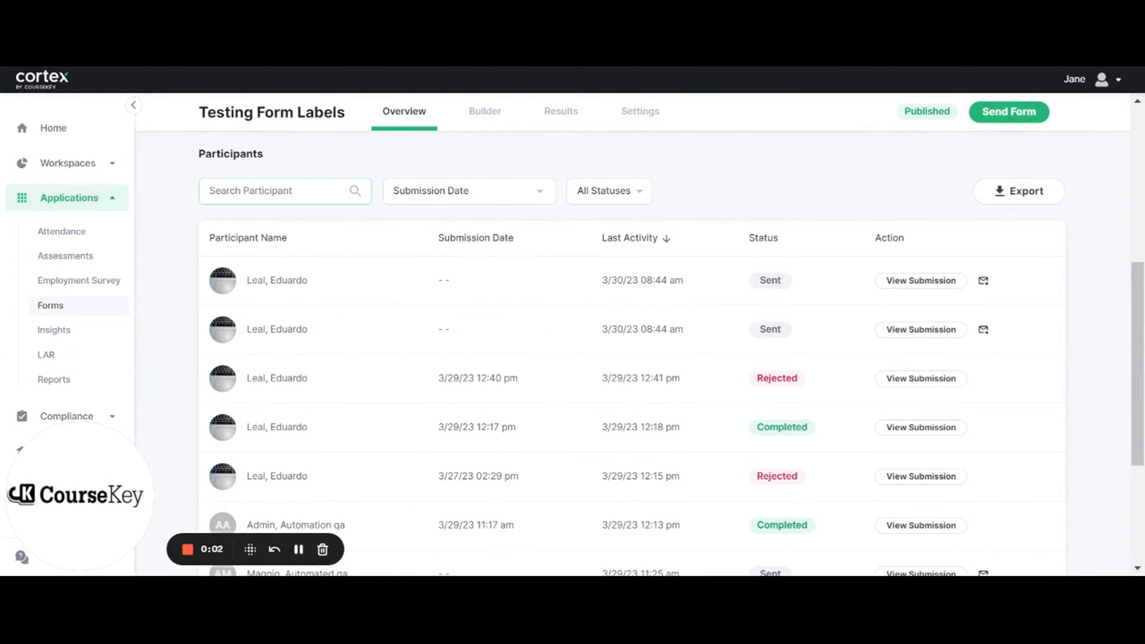
Filter the form's participants by submission dates from 03/27/2023 to 03/31/2023.
click(468, 191)
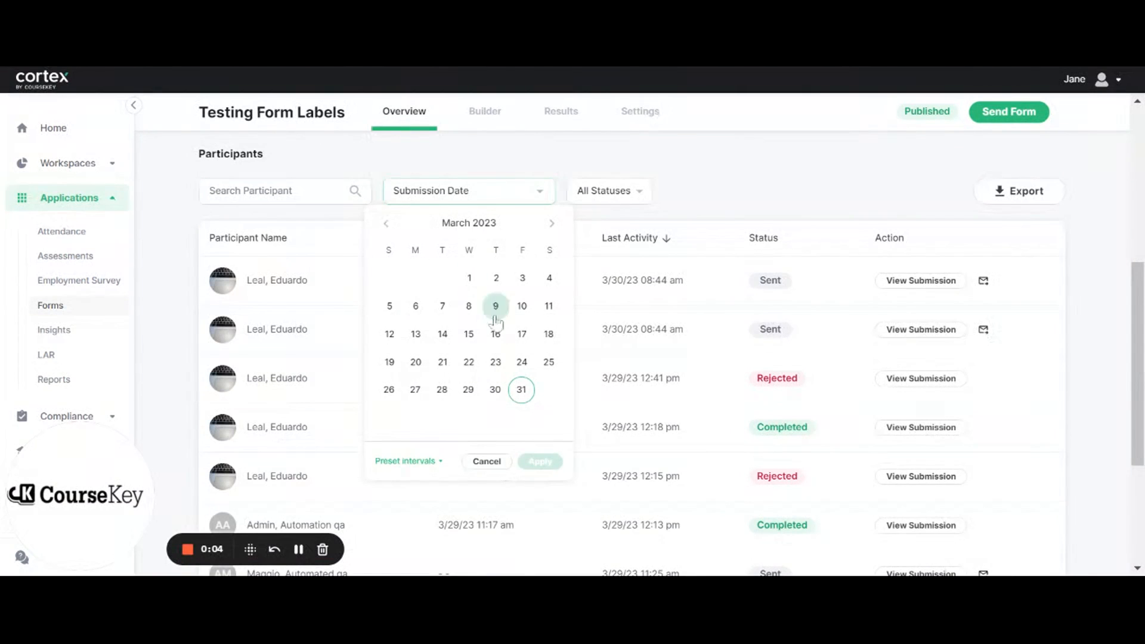
click(420, 394)
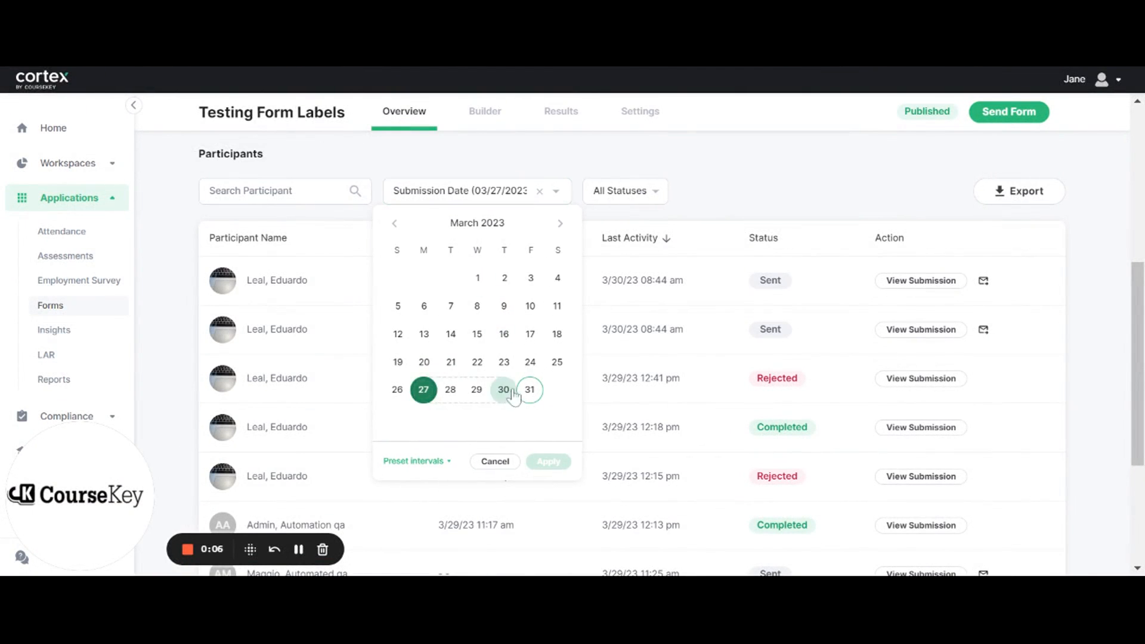
click(529, 390)
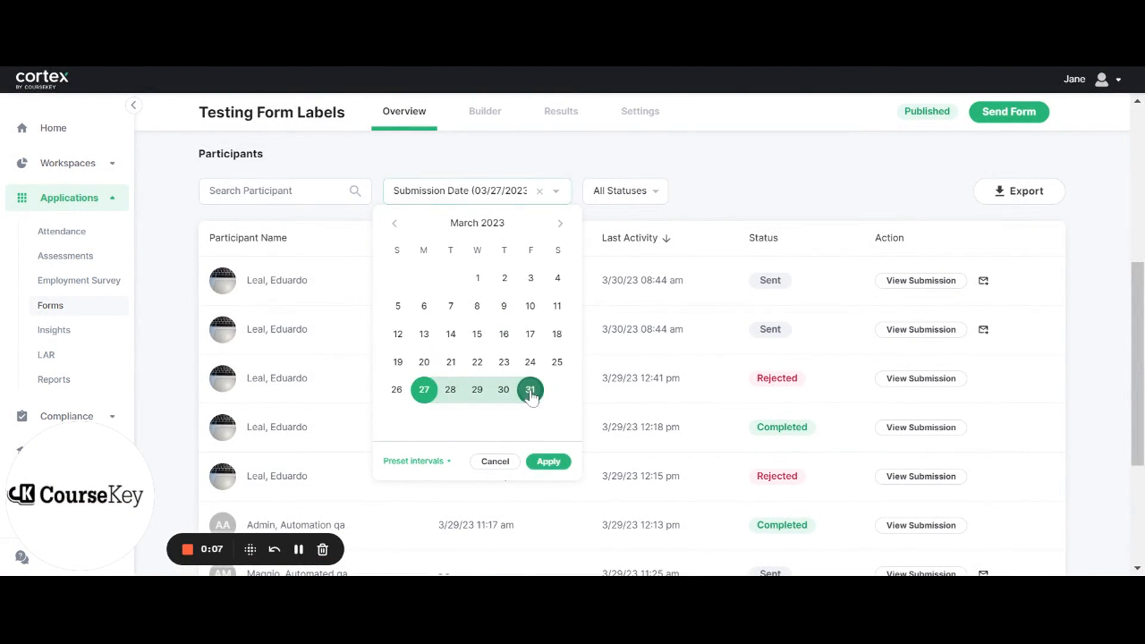
click(553, 464)
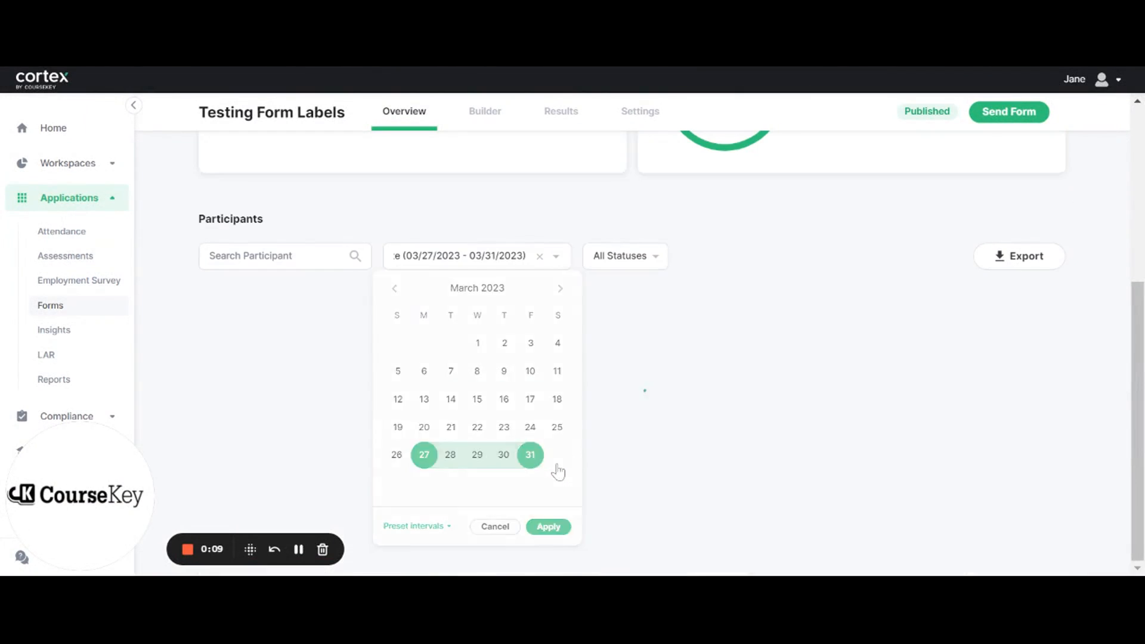
View the participants' status filter options and show the analytics of the form's results.
click(626, 256)
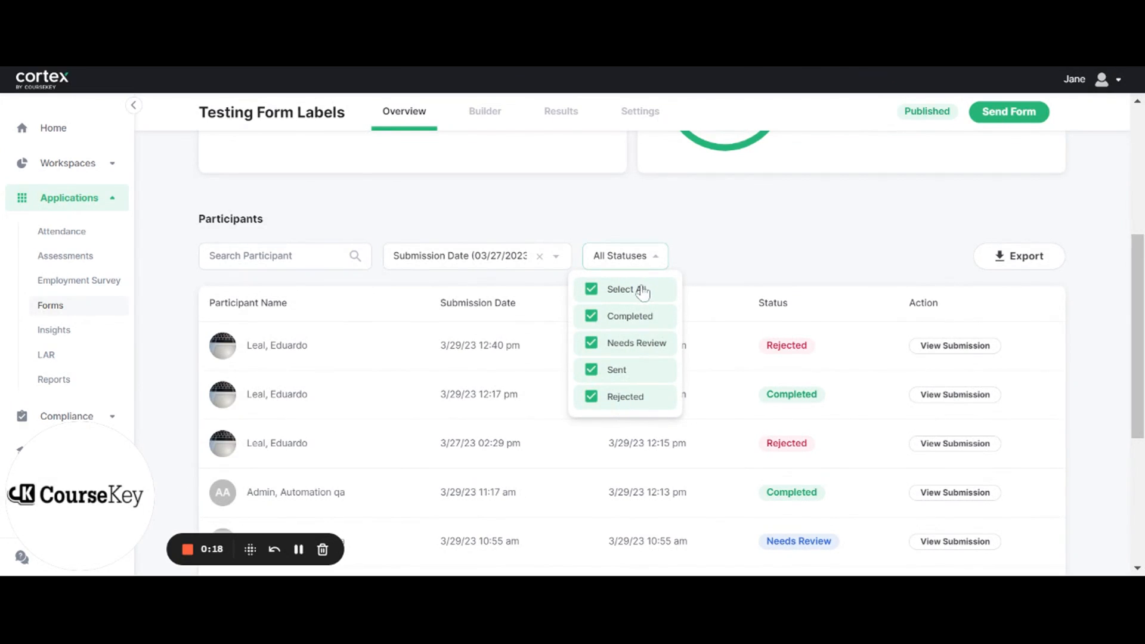
click(703, 266)
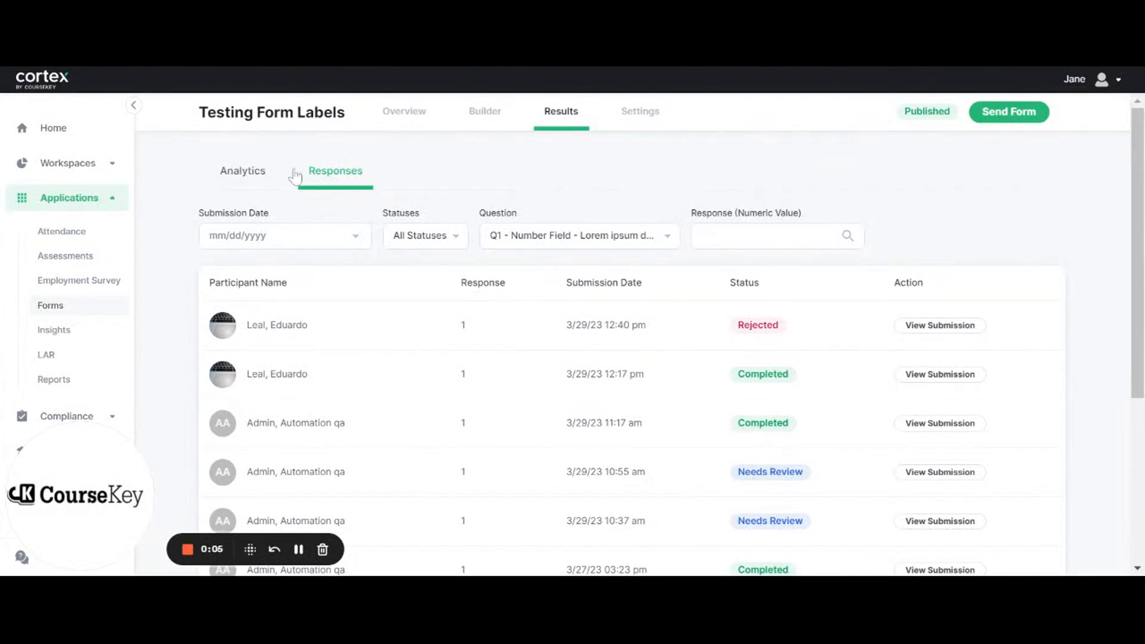
click(261, 178)
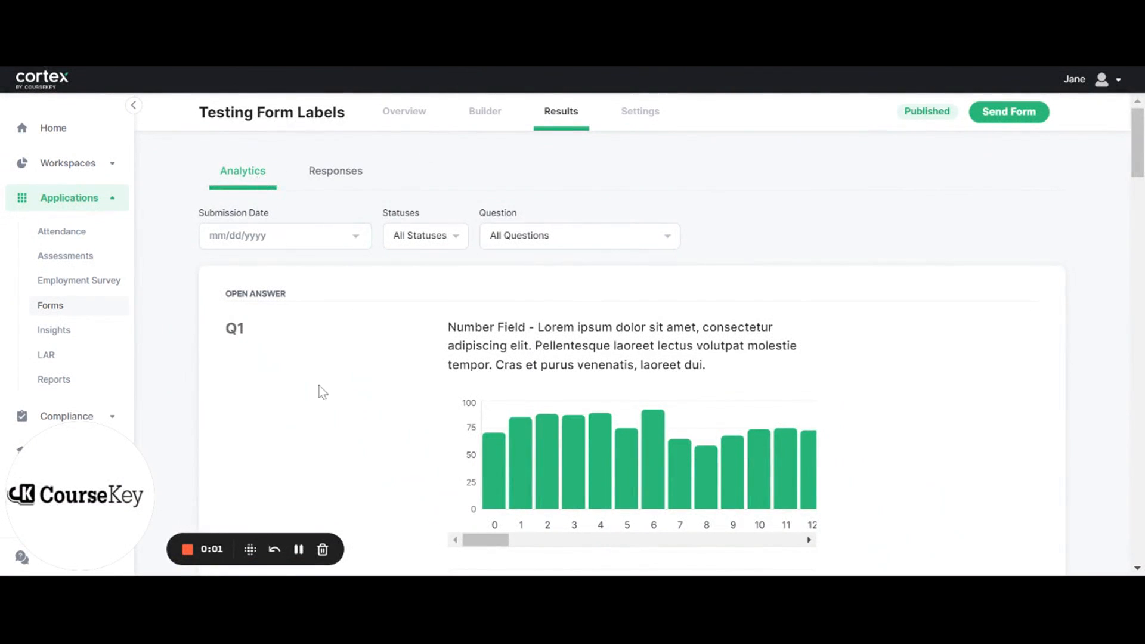
Examine the response chart of question Q1, reading the number of people behind individual bars.
scroll(319, 404, down, 3)
mouse_move(512, 395)
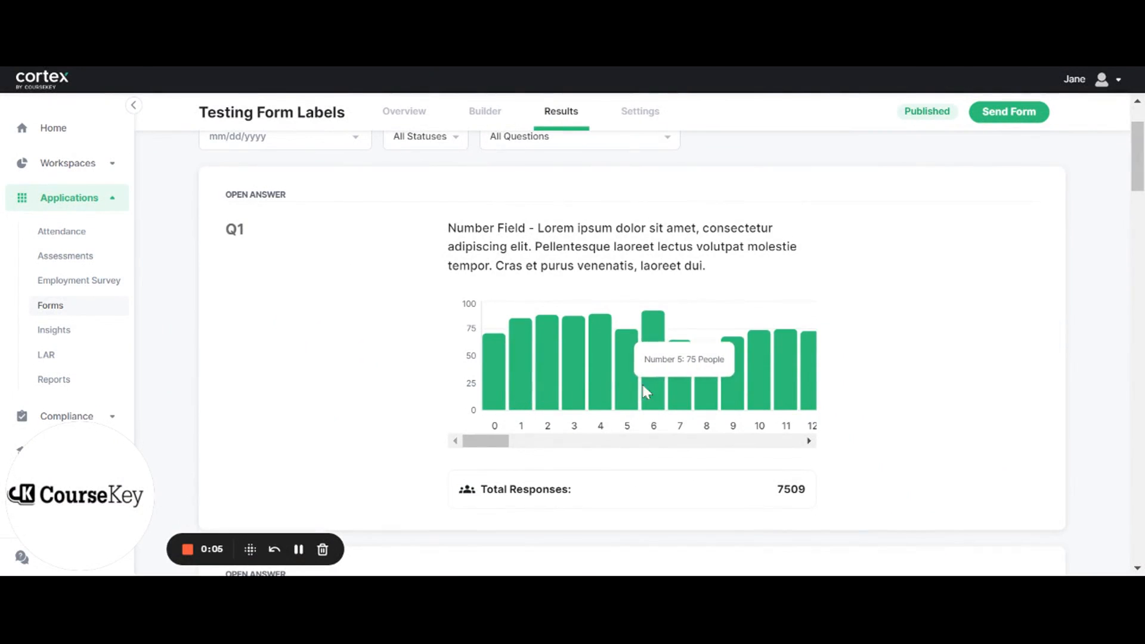
mouse_move(755, 390)
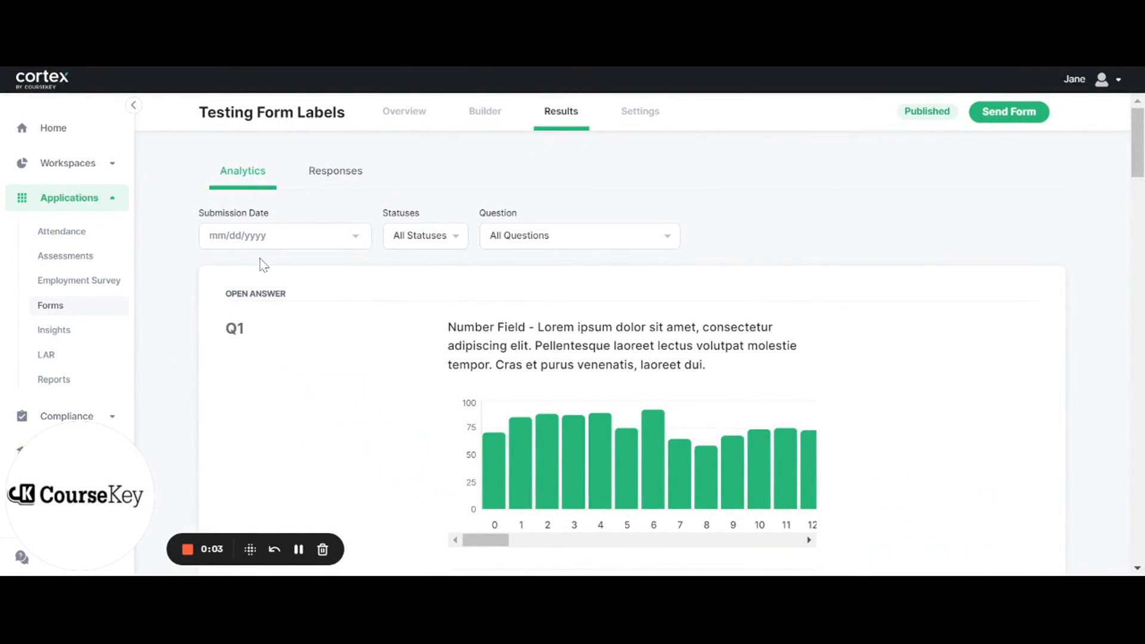
Review the submission date, status and question filter options of the form's analytics without changing them.
click(311, 235)
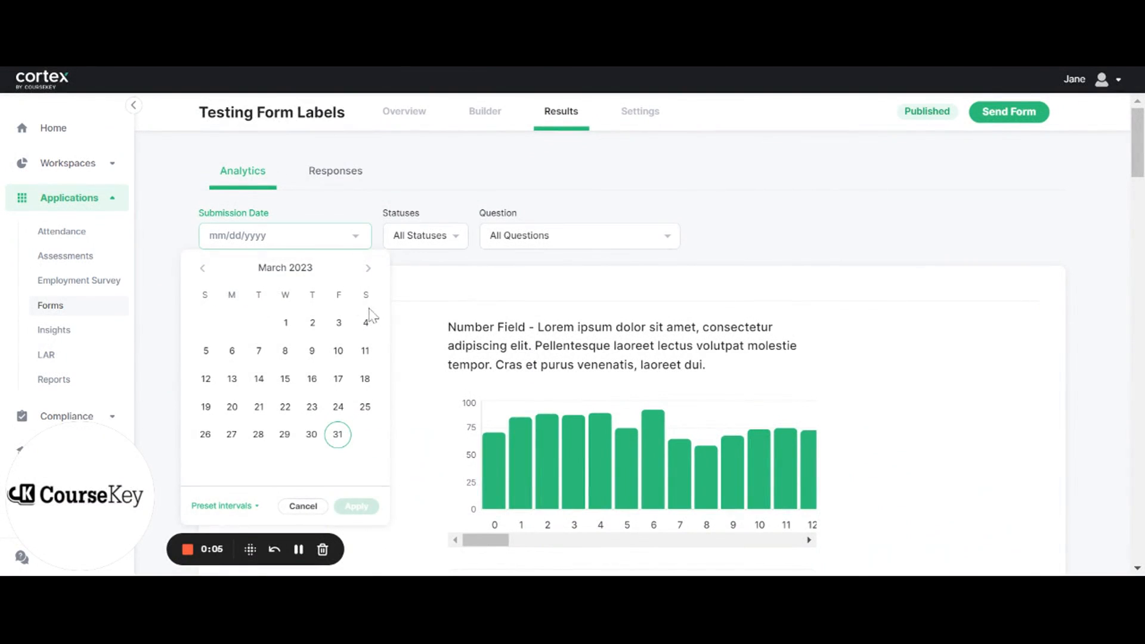
click(424, 236)
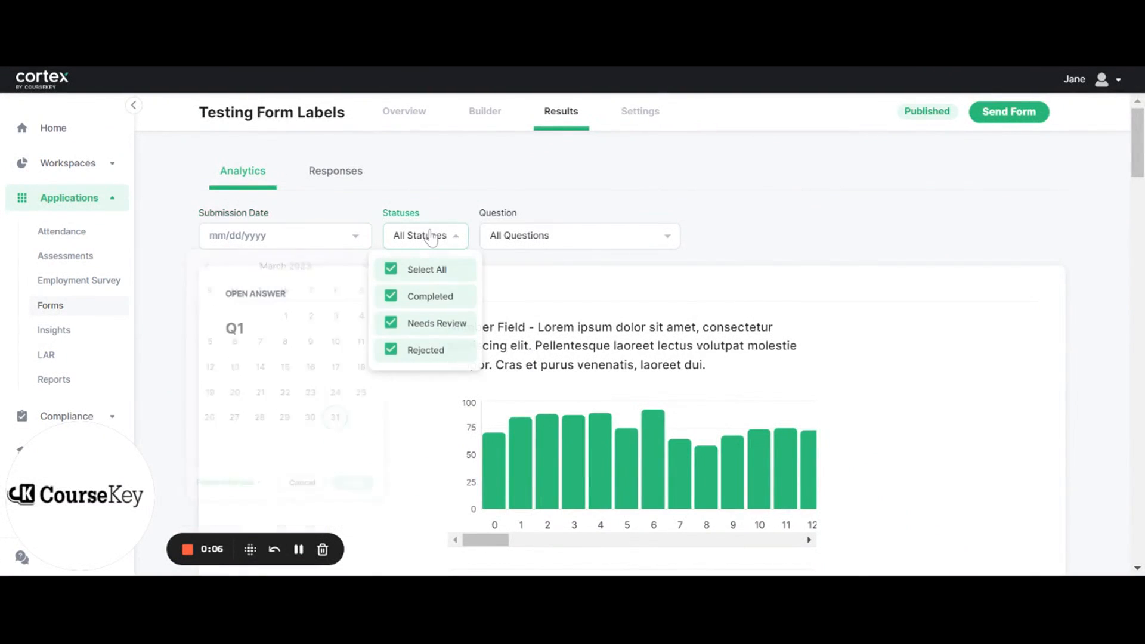
click(511, 243)
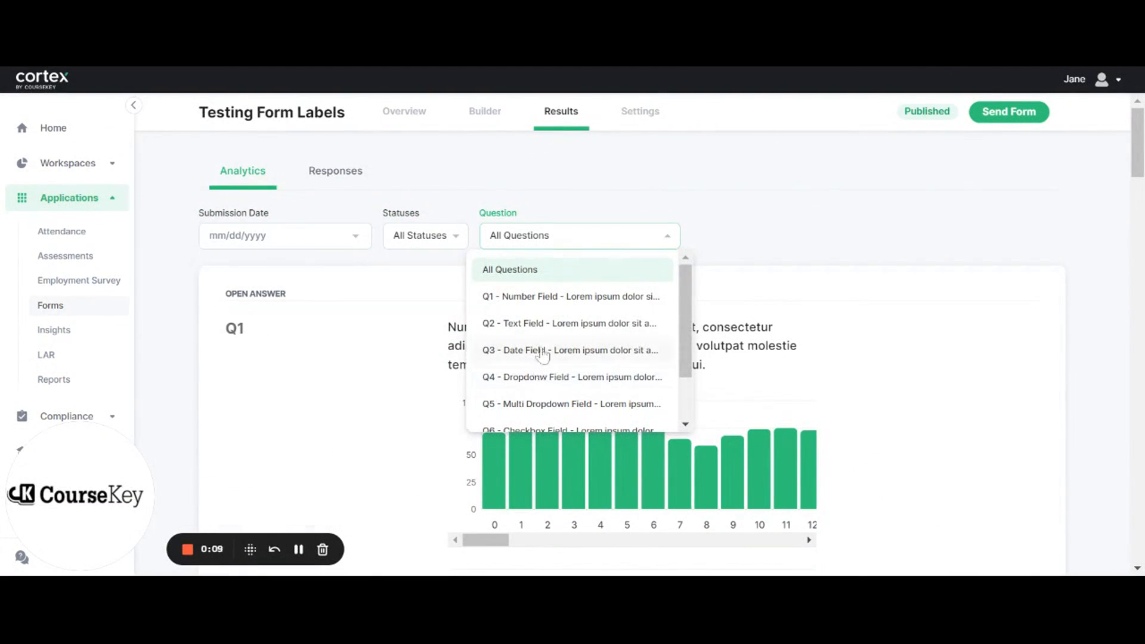
click(748, 228)
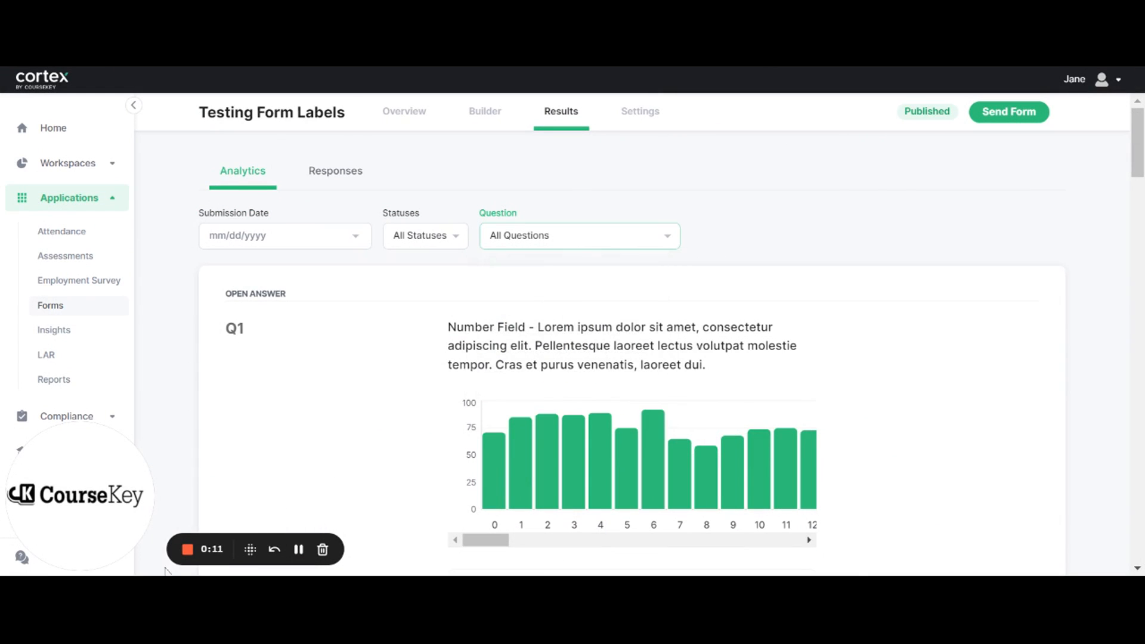
click(188, 549)
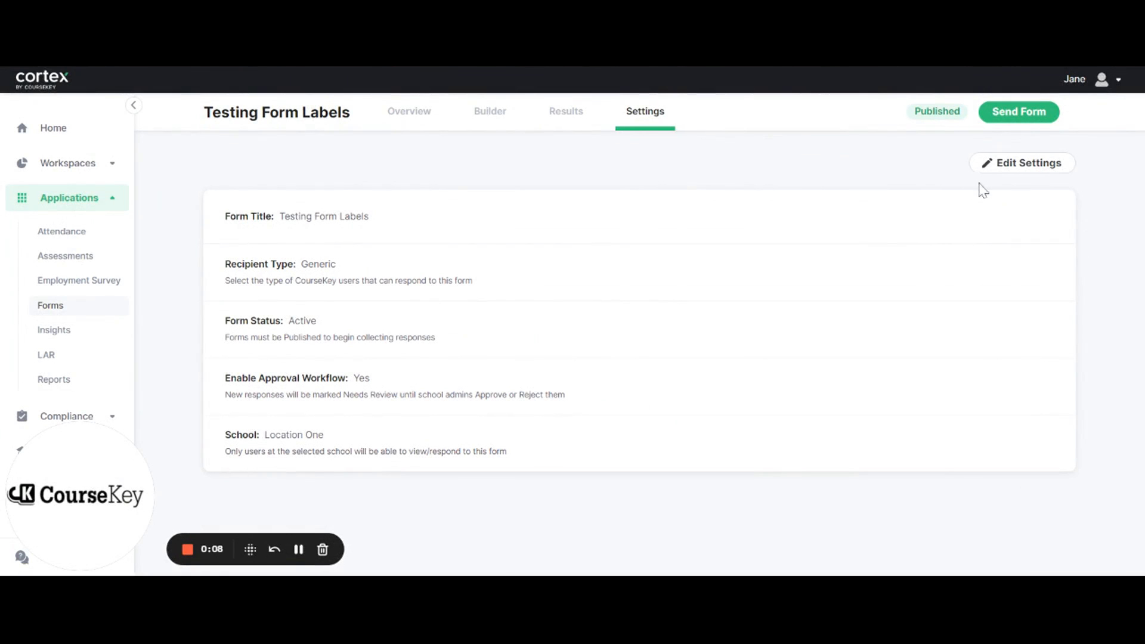
Open the settings of the Testing Form Labels form for editing.
click(1036, 173)
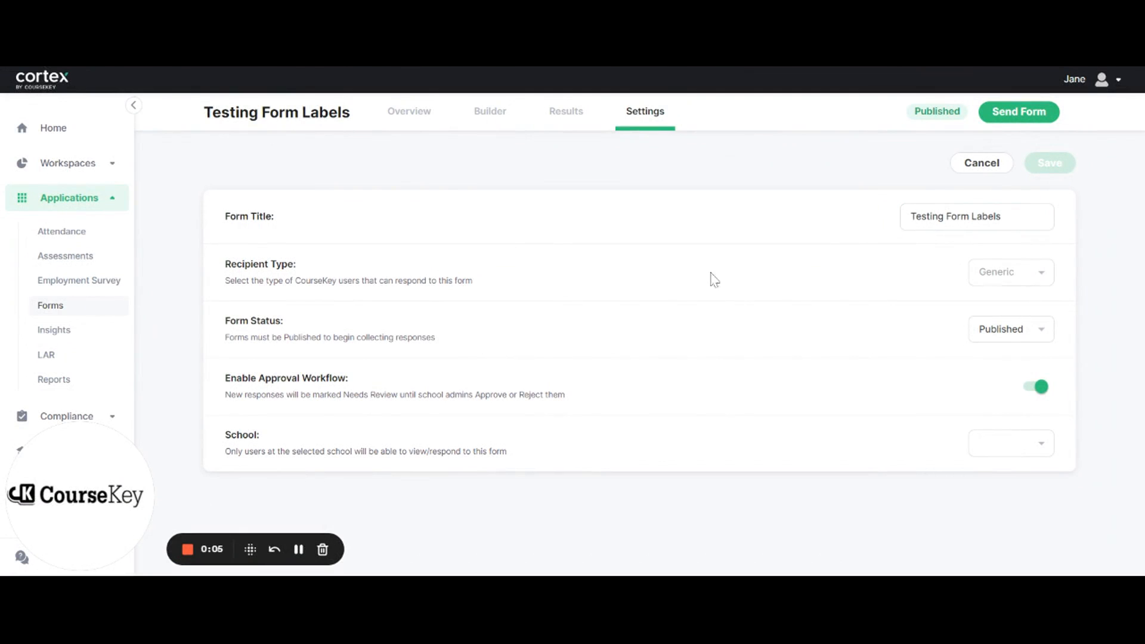
click(190, 549)
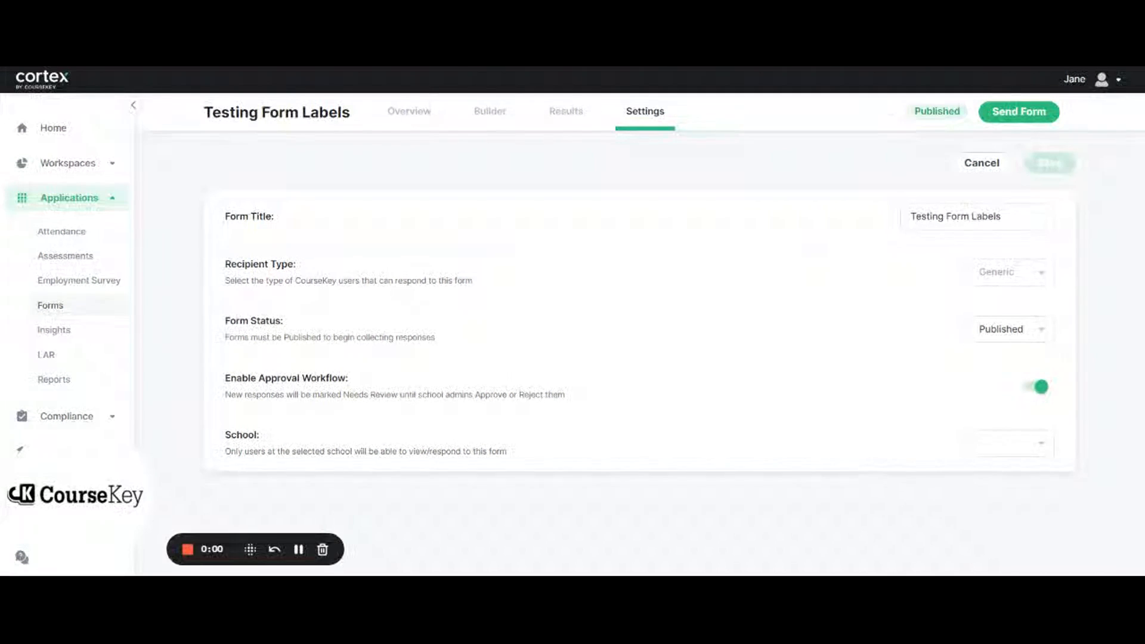